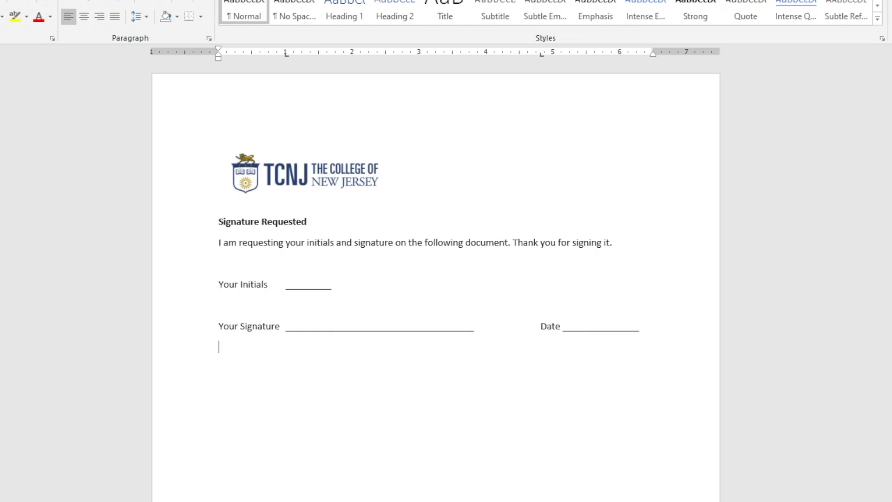
text(My Initials	_________)
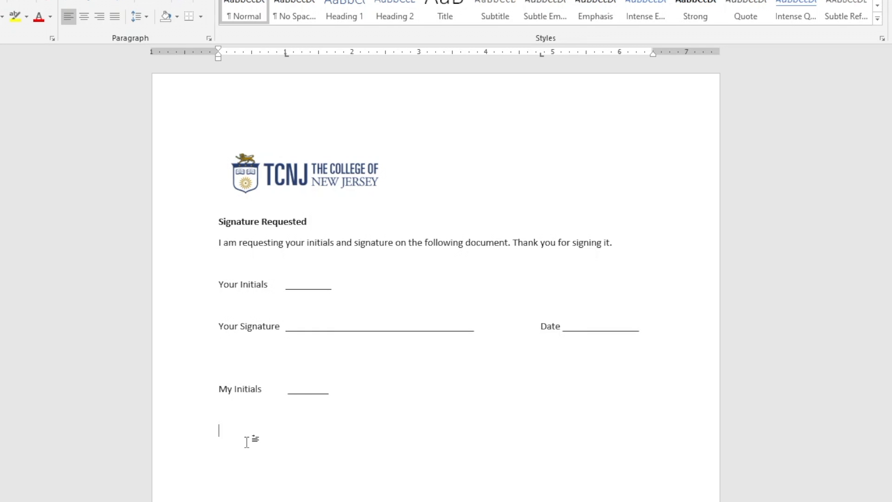
Paste a Date line beside Your Signature, then a My Signature line with its own Date line
key(ctrl+v)
key(Tab)
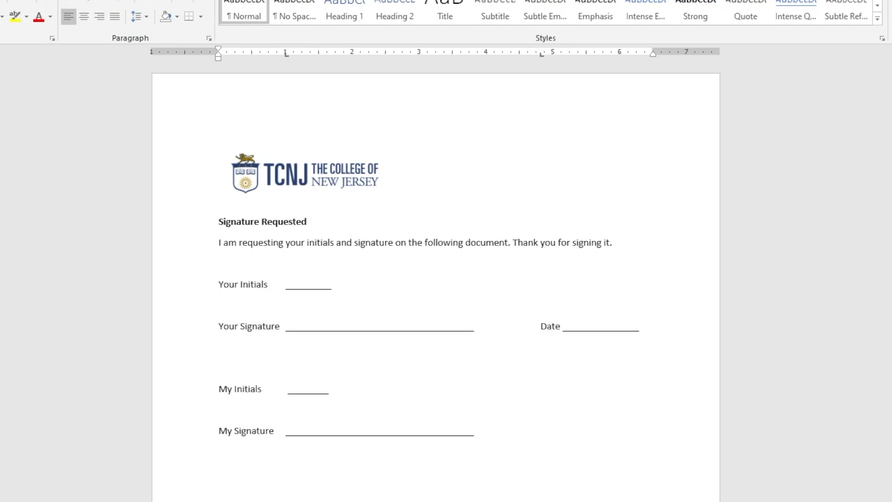
text(Date ________________)
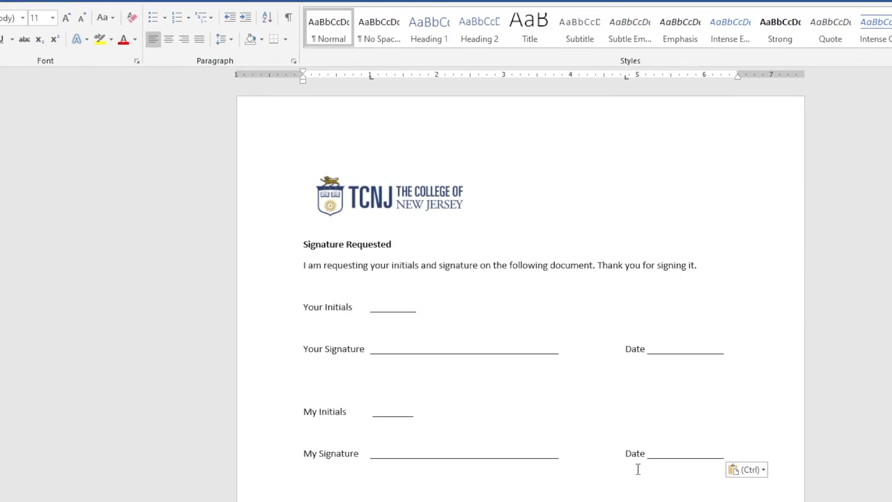
Save the form to the Desktop as TCNJ Signature Requested.pdf and close the Acrobat preview
click(13, 27)
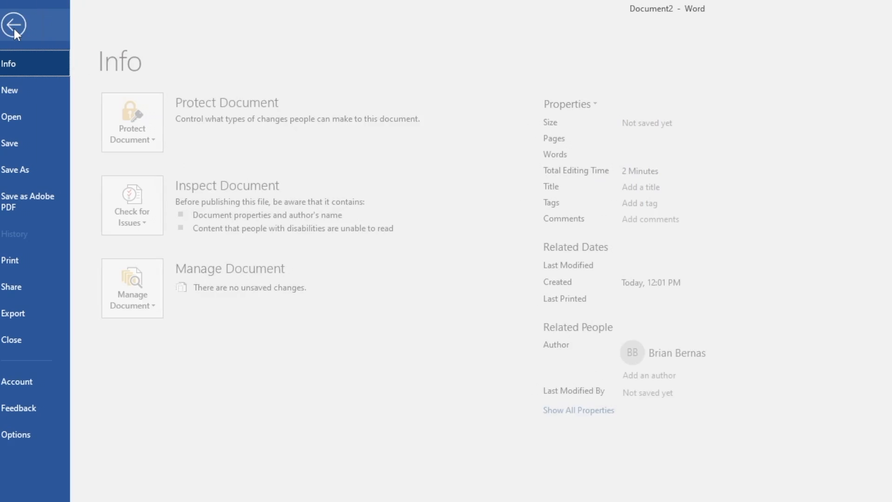
click(34, 206)
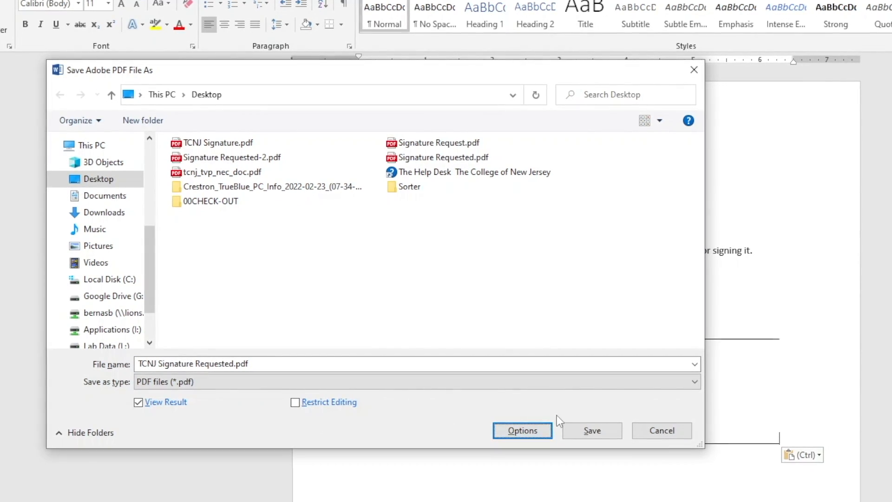
click(594, 431)
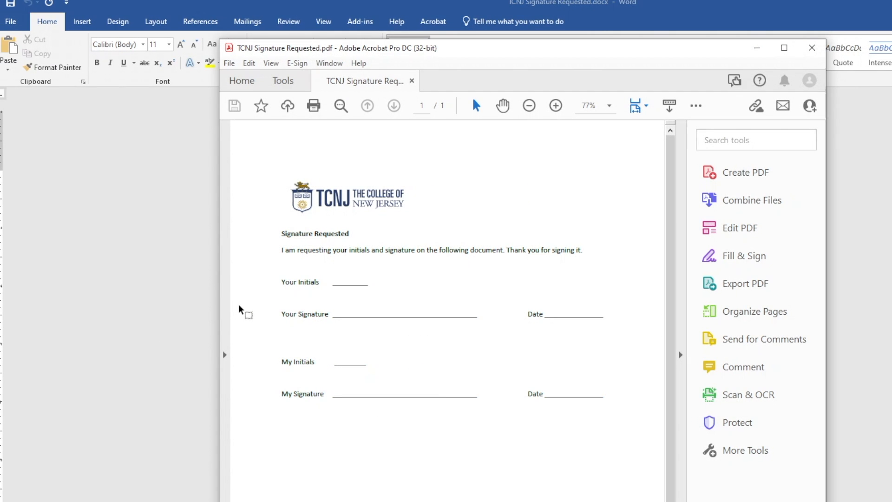
click(812, 48)
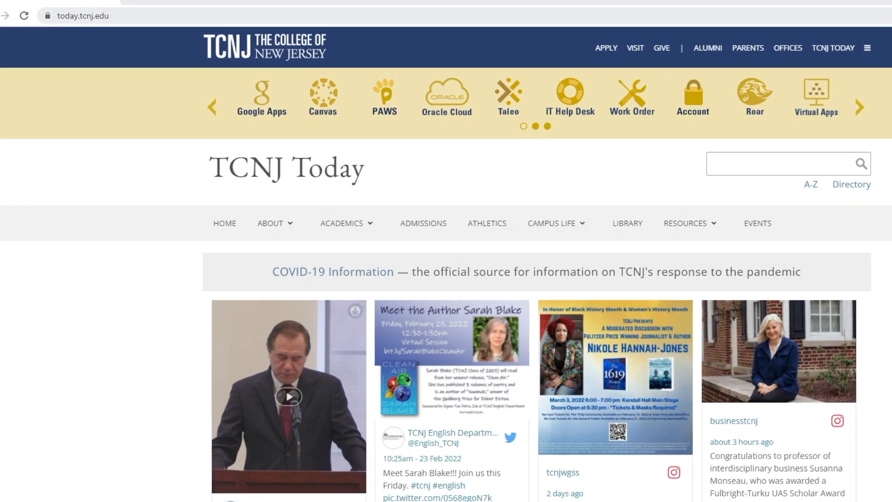
Replace the TCNJ Today address with adobe.com and load the Adobe home page
click(98, 24)
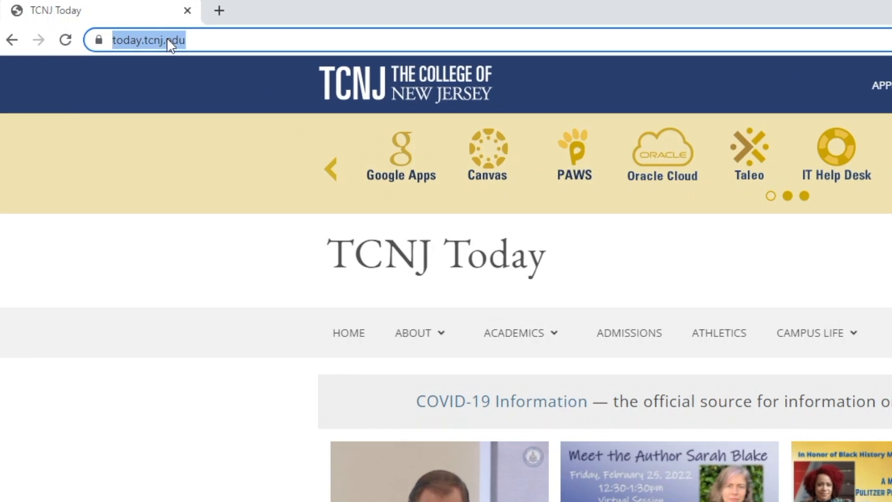
text(adobe.com)
key(Return)
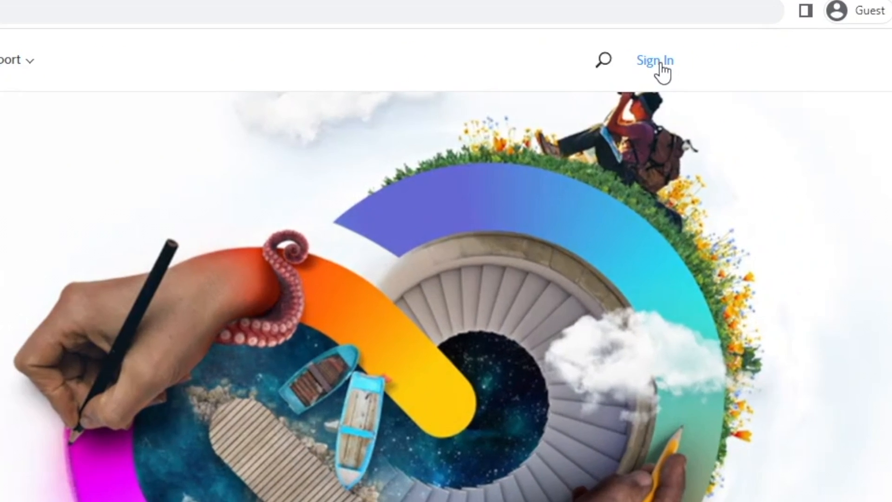
Sign in to Adobe with the TCNJ e-mail as a school account, entering the TCNJ username and password
click(661, 65)
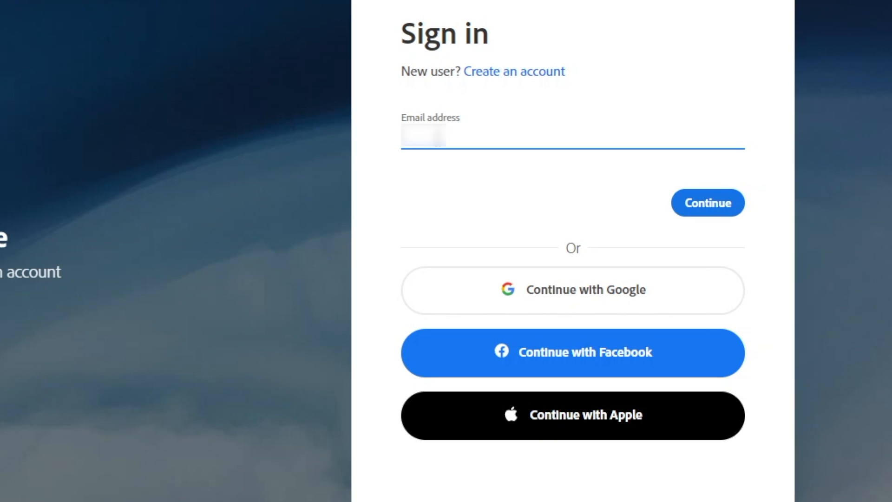
text(@tcnj.edu)
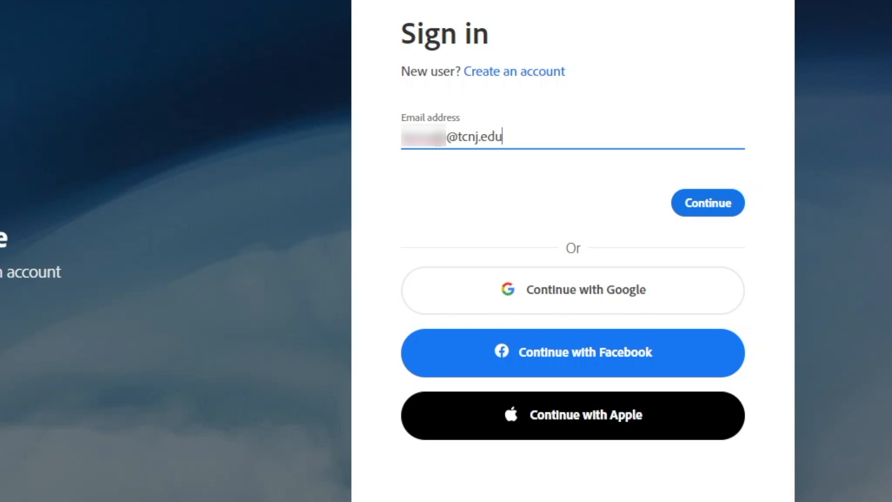
key(Return)
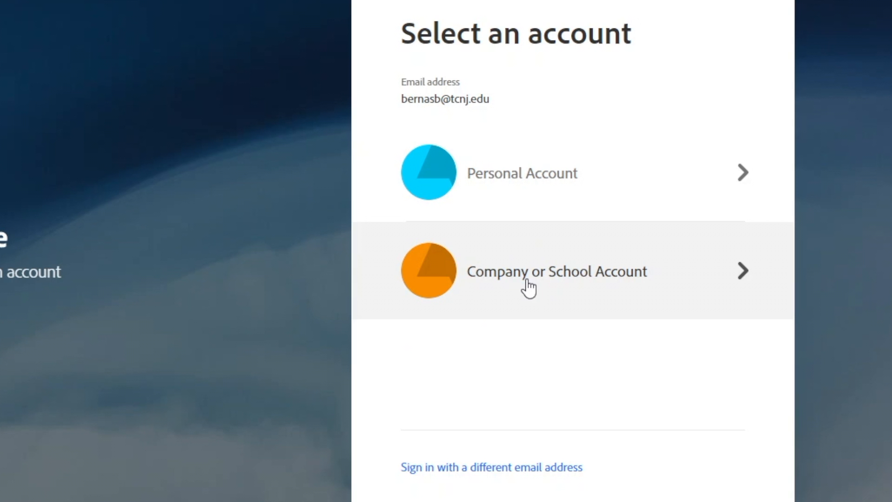
click(528, 282)
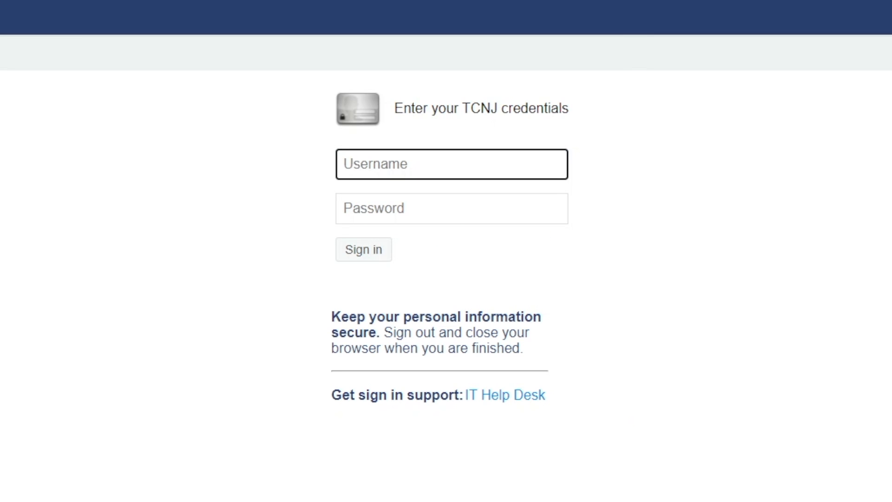
text([blurred username])
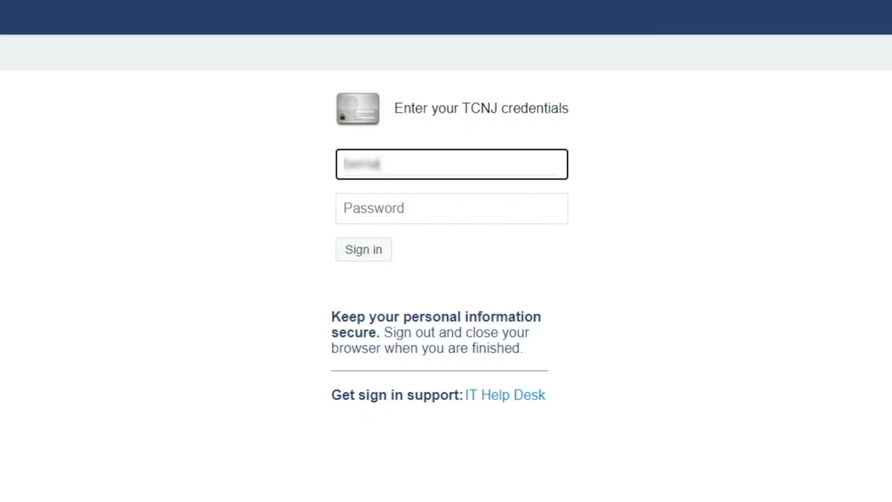
key(Tab)
text(*******)
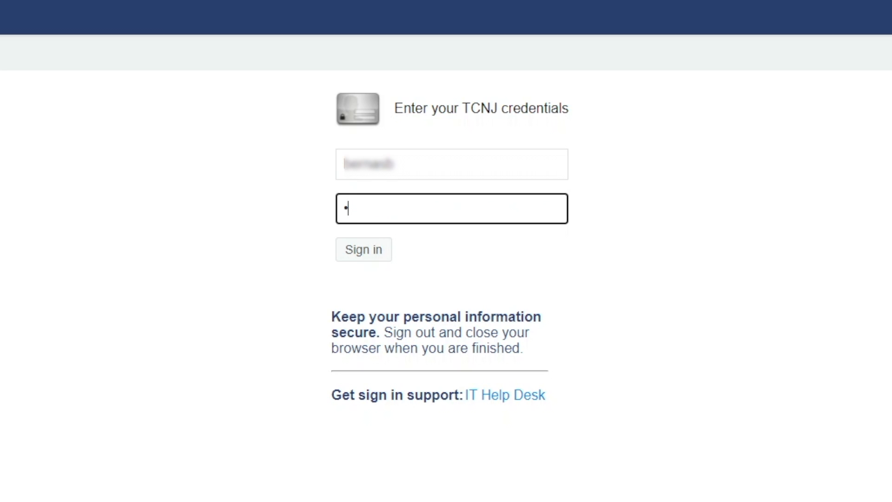
text(***********)
key(Return)
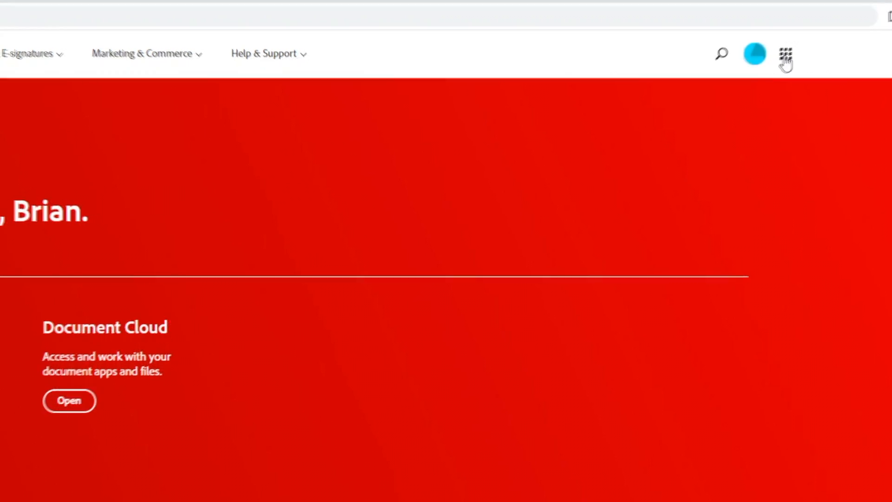
Launch Adobe Sign from the Adobe apps list and start a new signature request
click(786, 58)
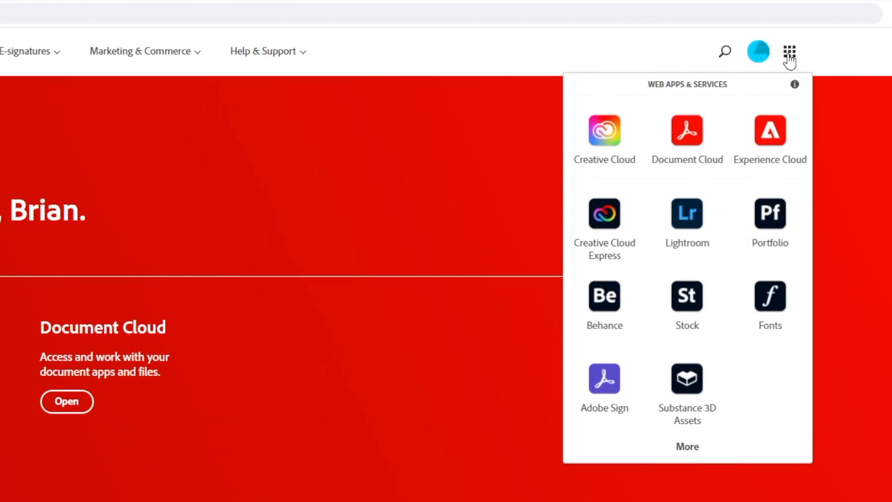
click(604, 390)
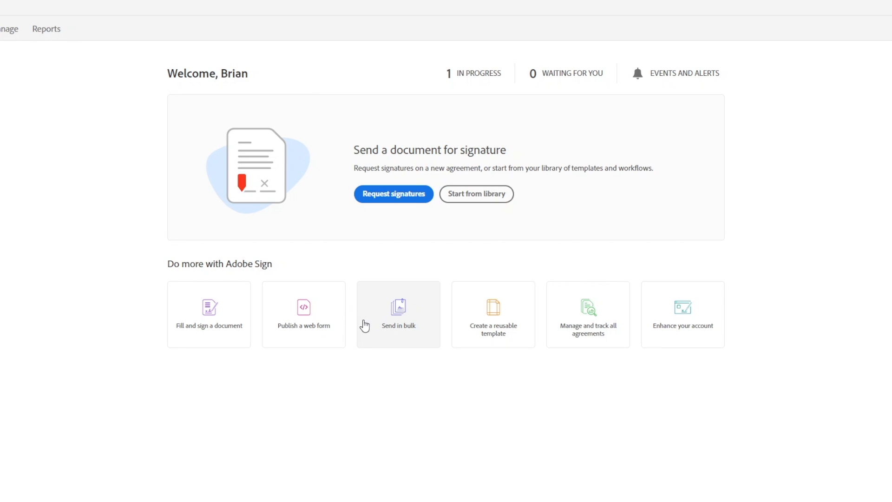
click(390, 199)
Add a TCNJ colleague's e-mail and yourself as the agreement's two recipients
click(294, 157)
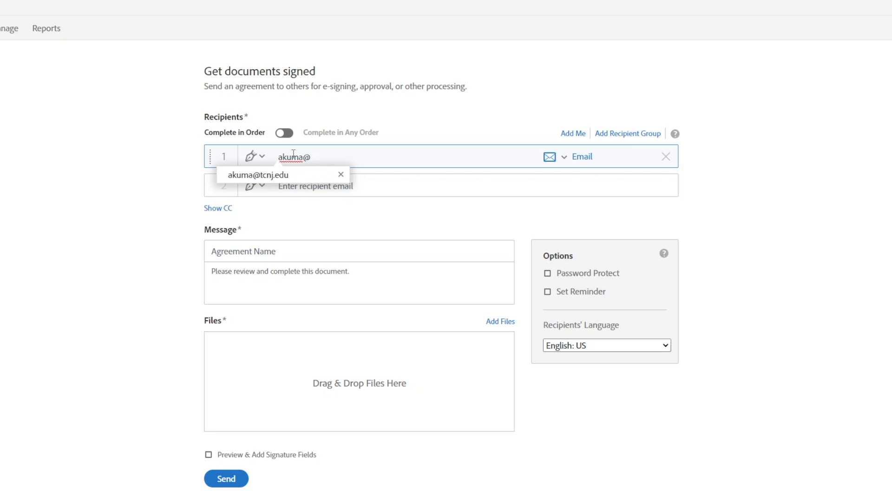
click(378, 202)
click(320, 185)
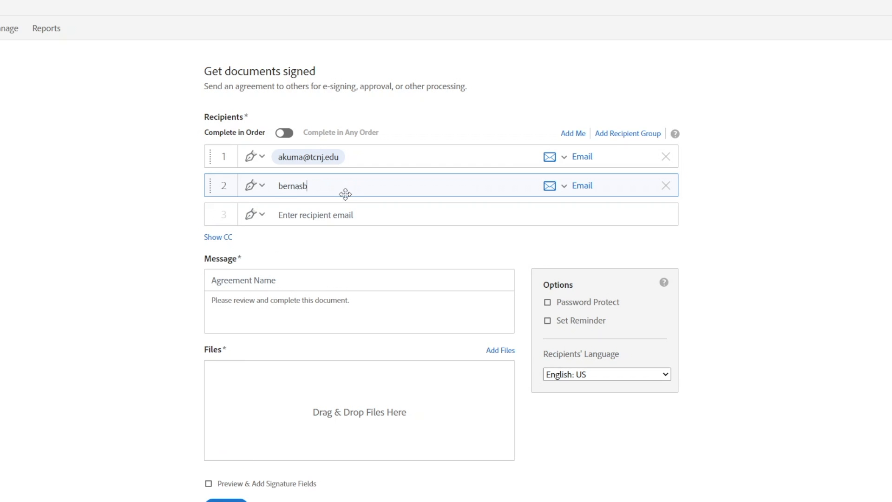
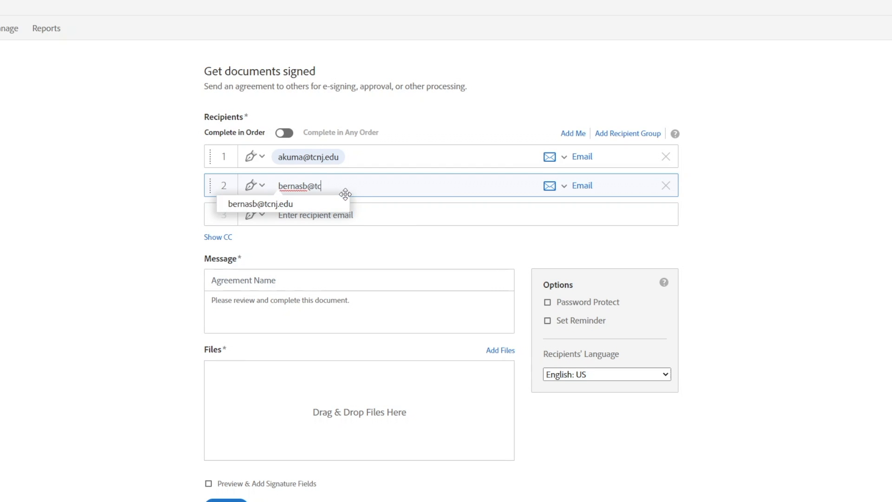
click(257, 207)
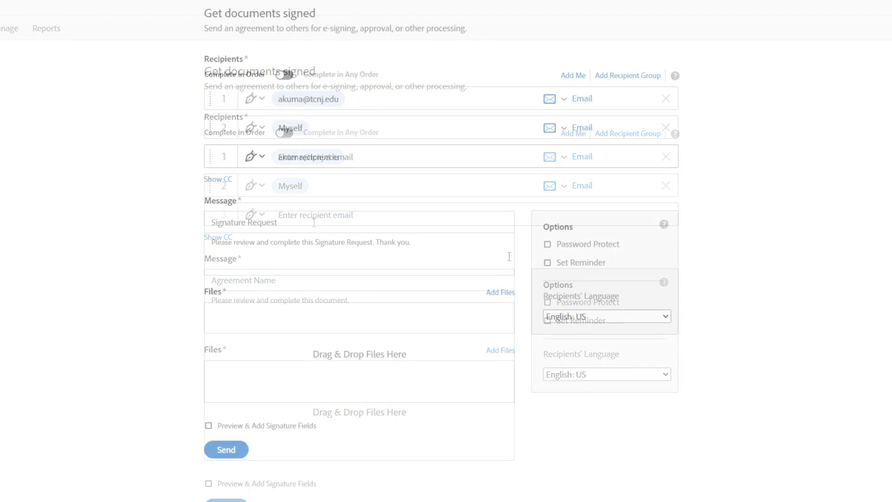
click(498, 295)
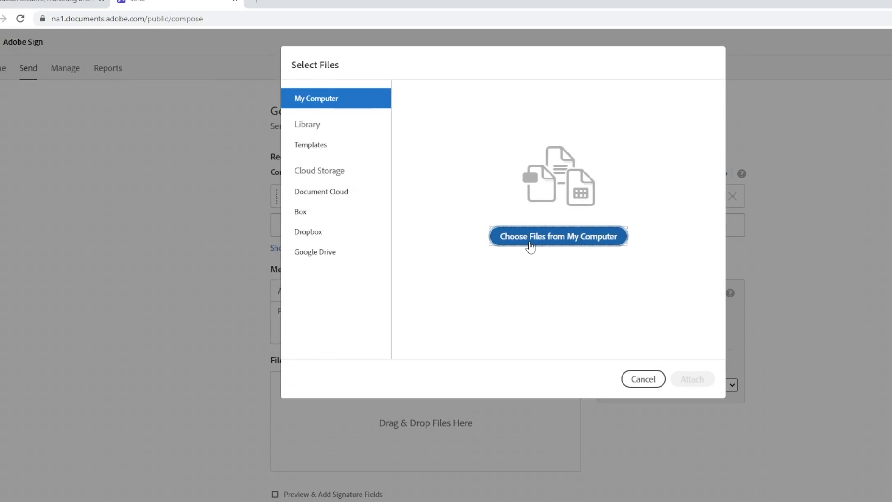
Attach TCNJ Signature Requested.pdf from the computer's Desktop to the agreement
click(531, 248)
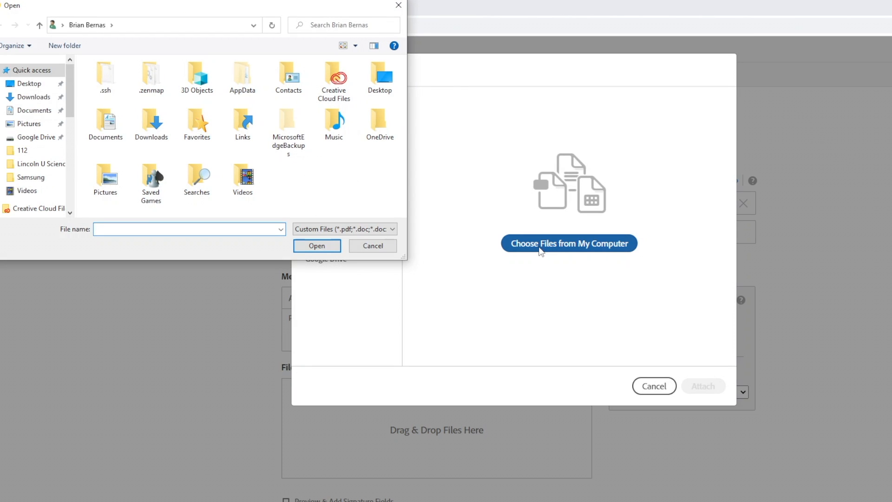
click(31, 84)
click(155, 63)
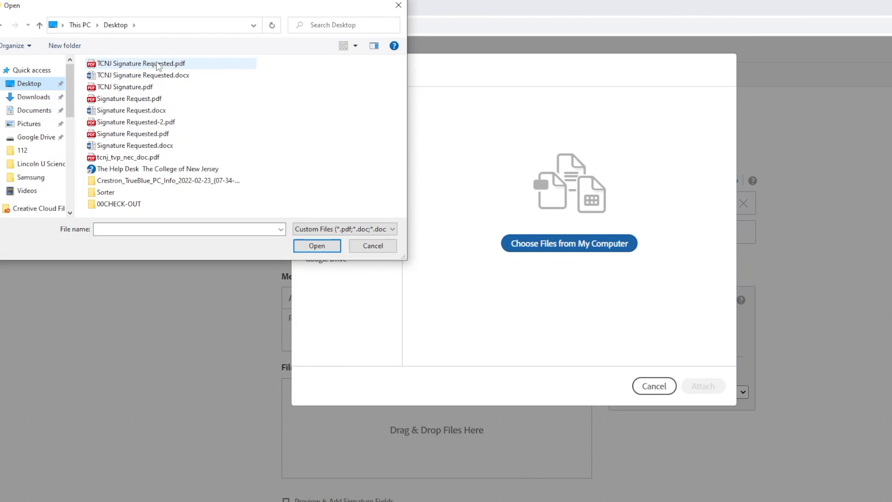
click(316, 246)
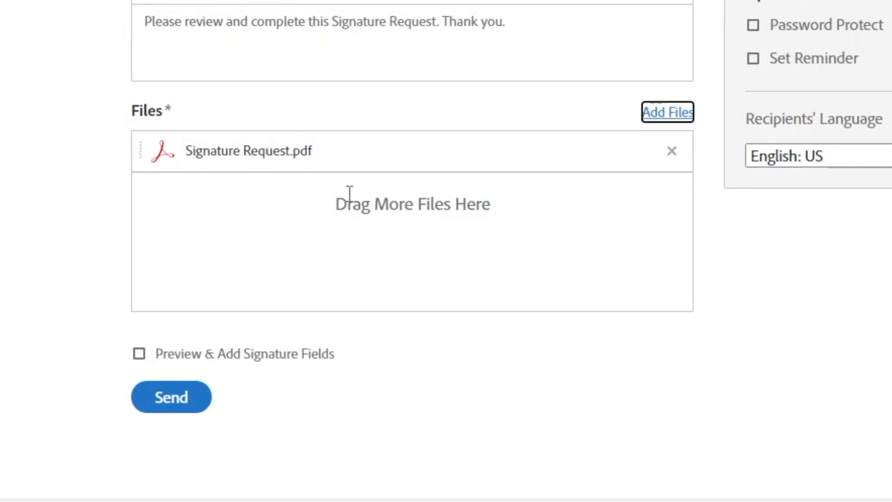
Enable Preview & Add Signature Fields and continue to the authoring page for the TCNJ form
click(199, 368)
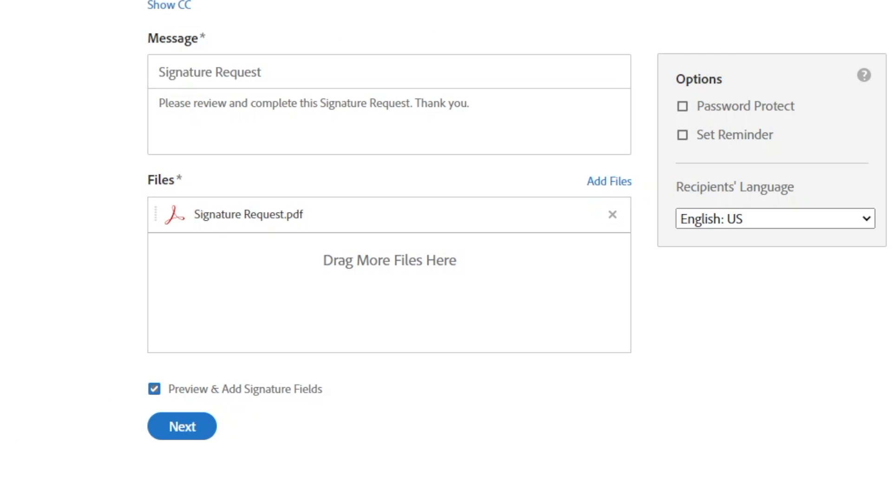
click(198, 427)
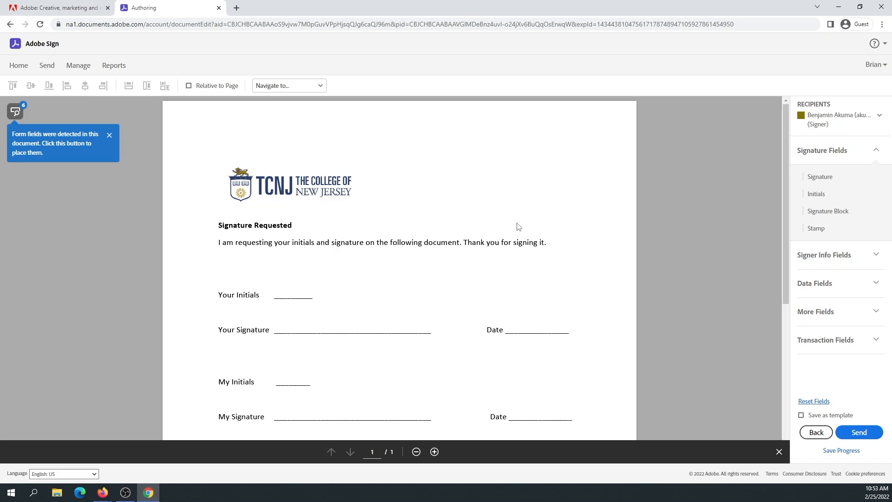
click(839, 123)
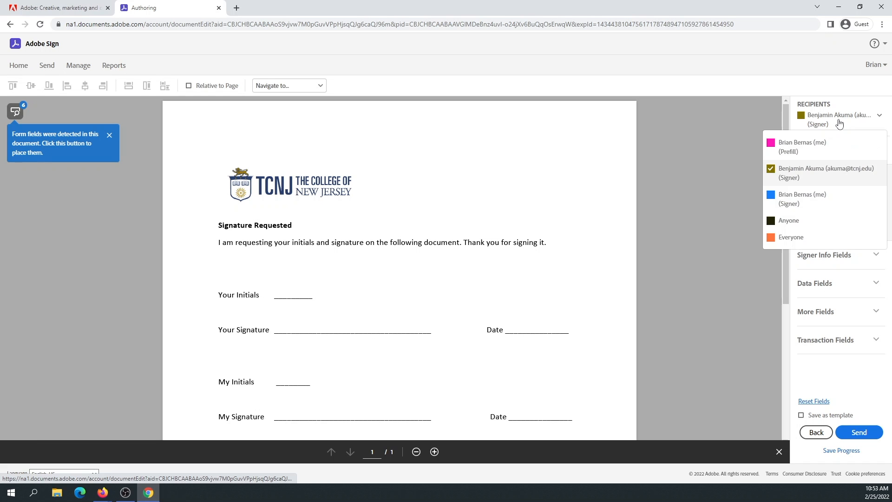
For the other signer, place Initials, Signature and Date fields on Your Initials, Your Signature and the first Date line
click(825, 173)
mouse_move(820, 191)
mouse_down()
mouse_move(313, 291)
mouse_move(273, 277)
mouse_up()
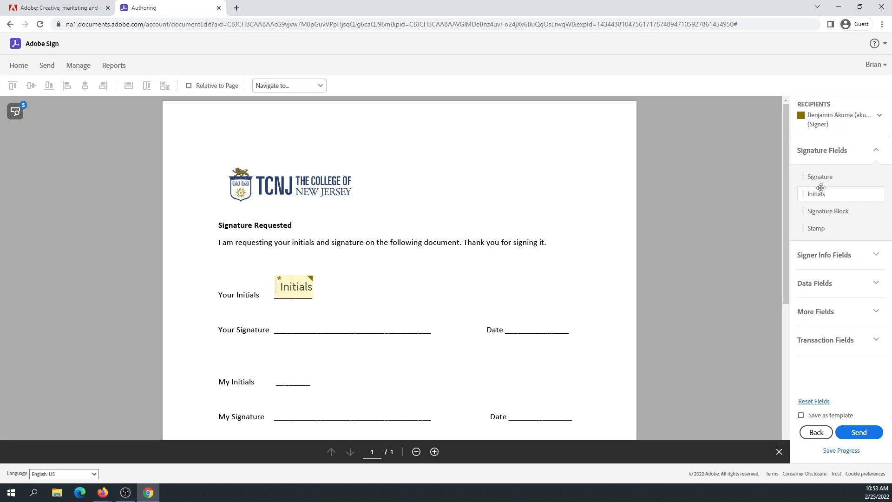
mouse_move(816, 177)
mouse_down()
mouse_move(701, 185)
mouse_move(475, 268)
mouse_move(274, 310)
mouse_up()
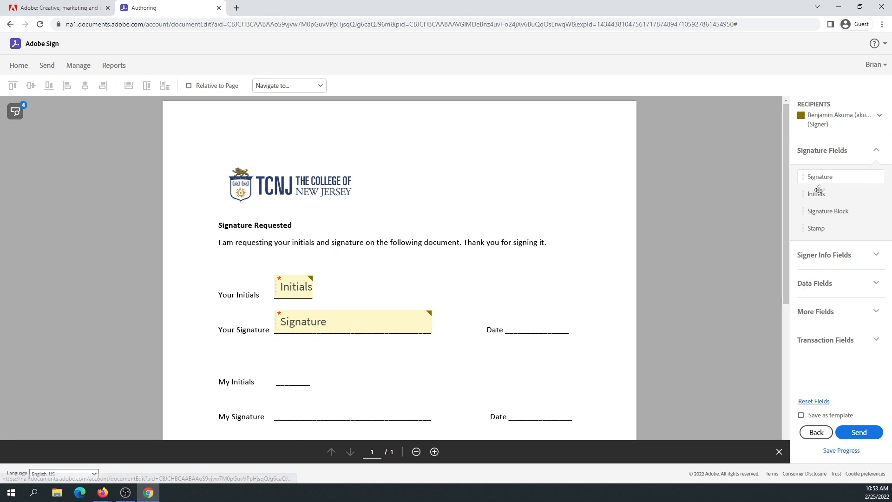
click(835, 256)
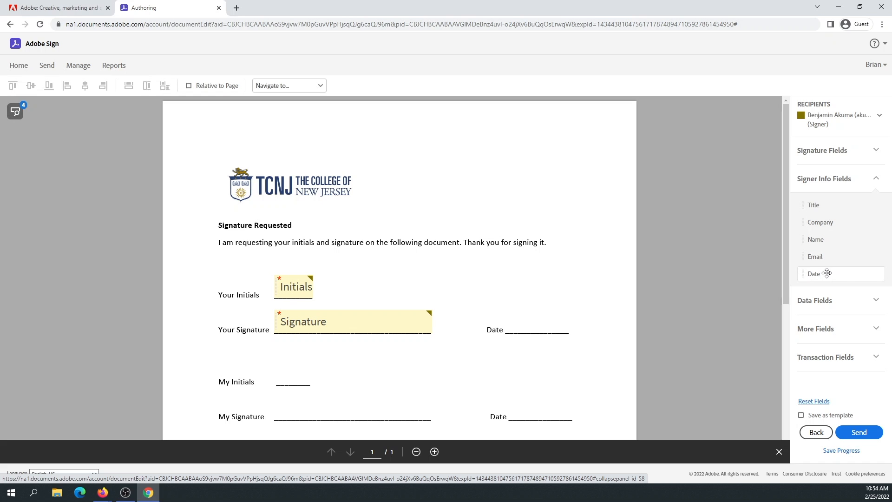
mouse_move(827, 273)
mouse_down()
mouse_move(567, 326)
mouse_move(507, 316)
mouse_up()
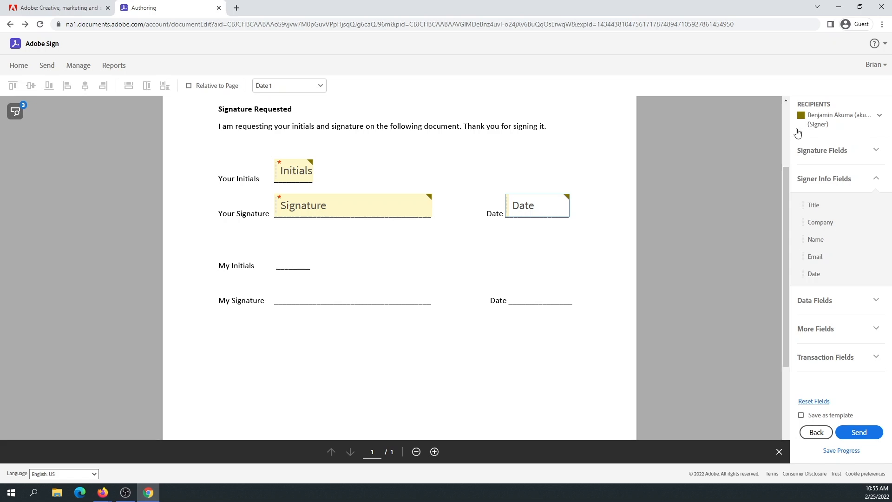
click(823, 123)
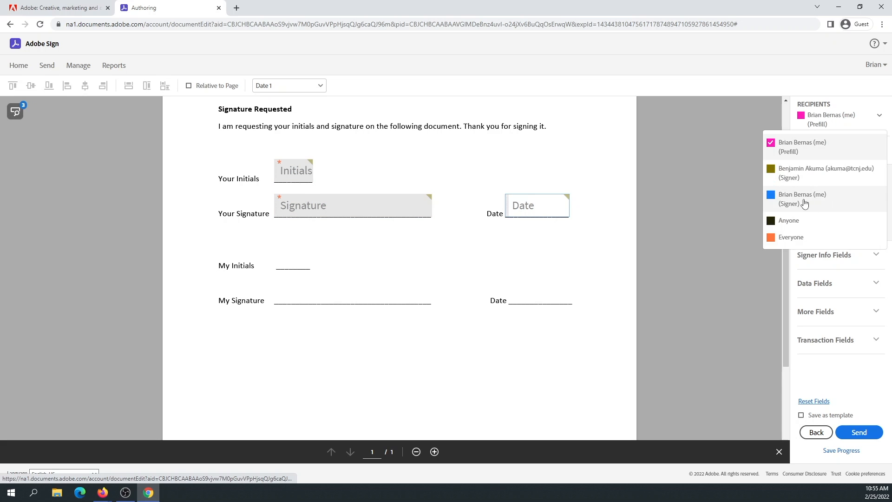
Switch the recipient to yourself and place Initials, Signature and Date fields on the My Initials, My Signature and second Date lines
click(803, 199)
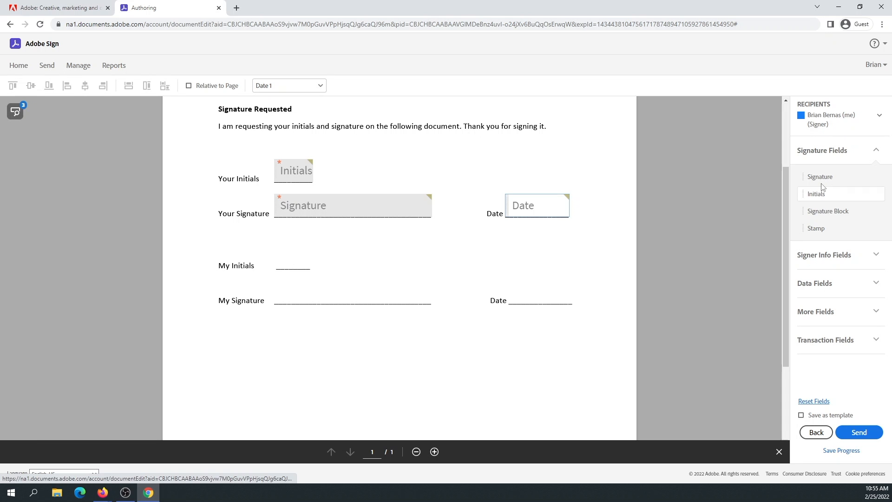
mouse_move(819, 194)
mouse_down()
mouse_move(199, 261)
mouse_move(279, 255)
mouse_move(275, 247)
mouse_up()
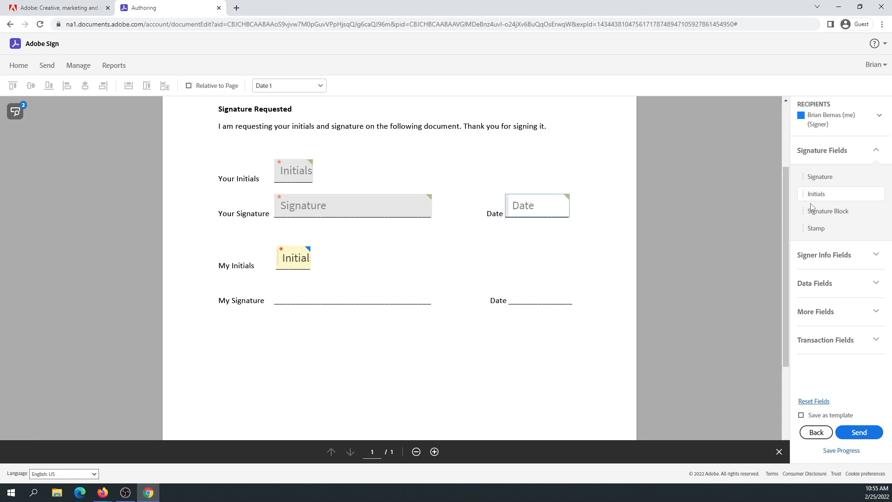
mouse_move(812, 177)
mouse_down()
mouse_move(284, 274)
mouse_move(273, 285)
mouse_up()
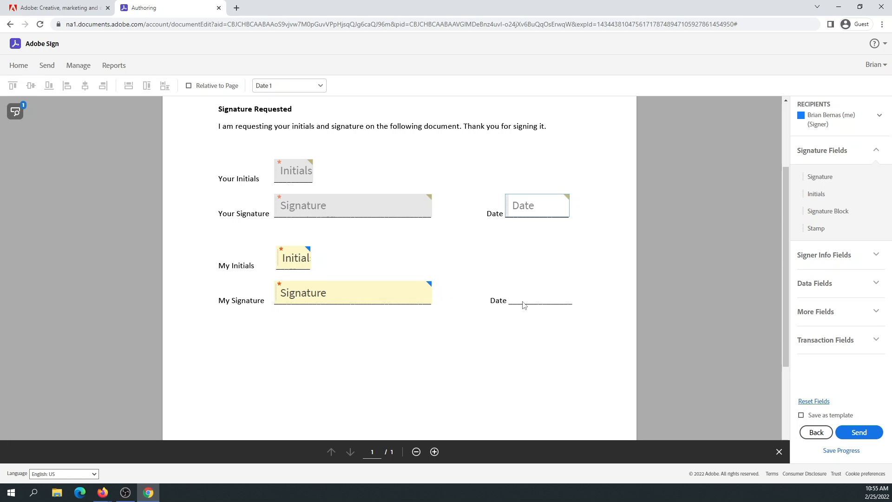
click(825, 255)
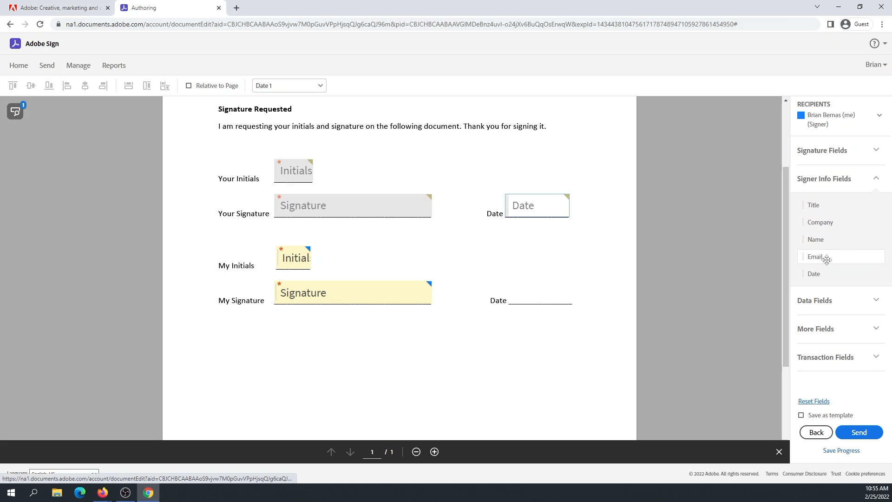
mouse_move(812, 277)
mouse_down()
mouse_move(629, 300)
mouse_move(508, 287)
mouse_up()
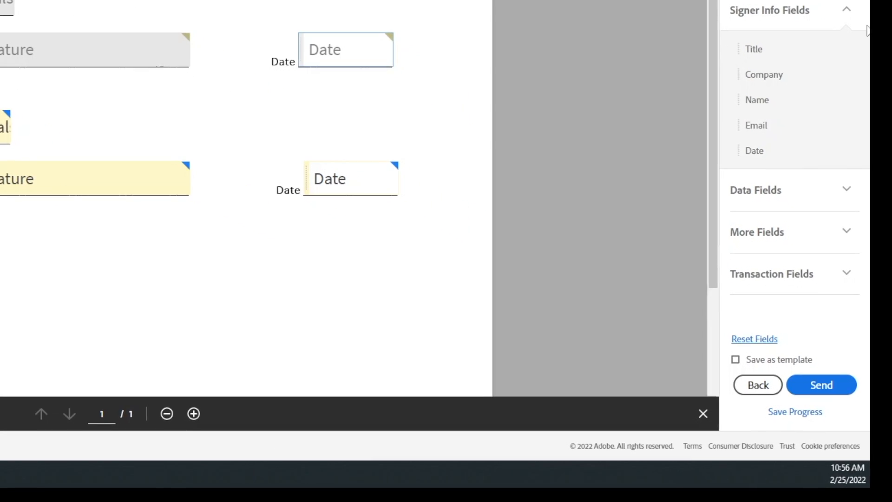
Send the agreement, then apply your initials and signature to the My fields and submit
click(816, 385)
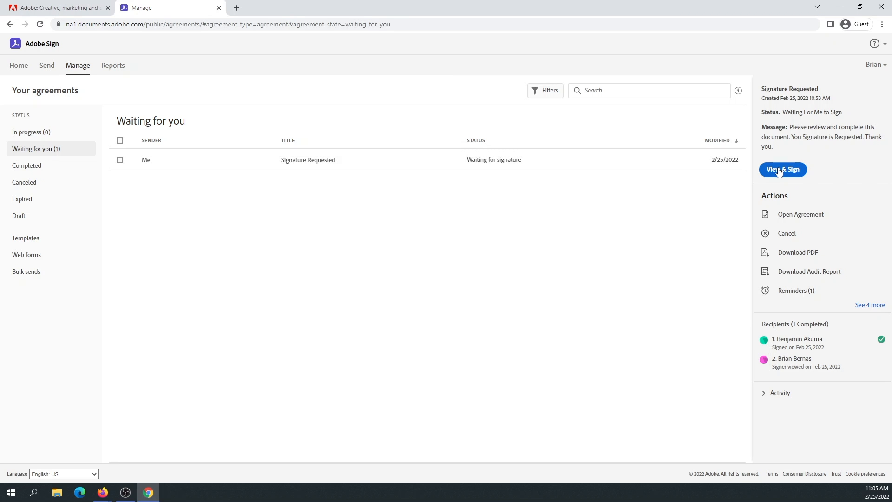
click(779, 170)
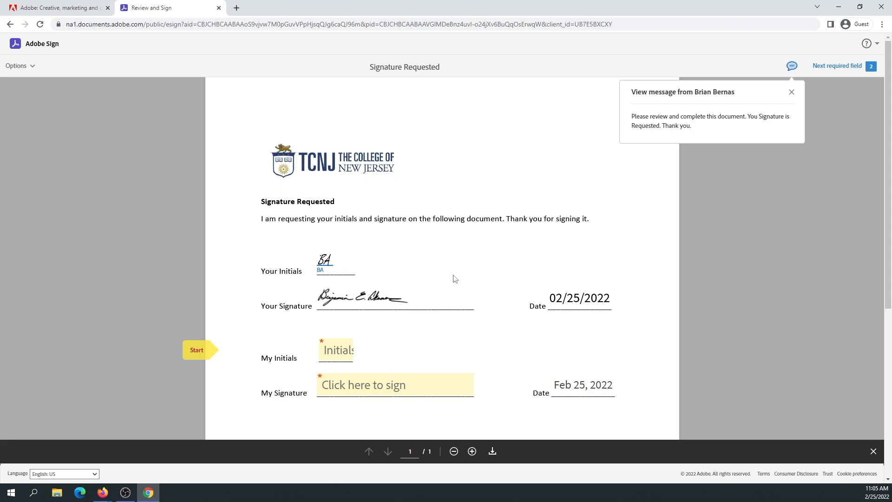
click(340, 356)
click(345, 392)
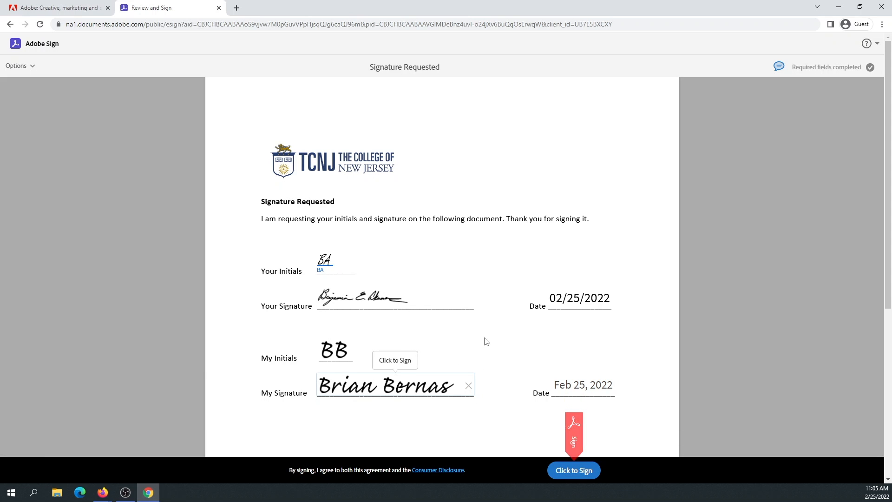
click(571, 471)
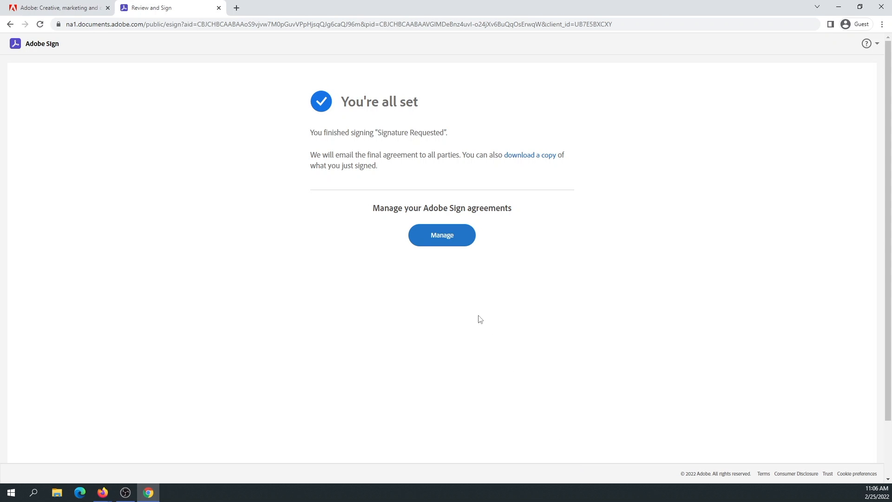
From Manage's Completed list, open the 'Signature Requested' agreement, now signed 2 of 2
click(446, 243)
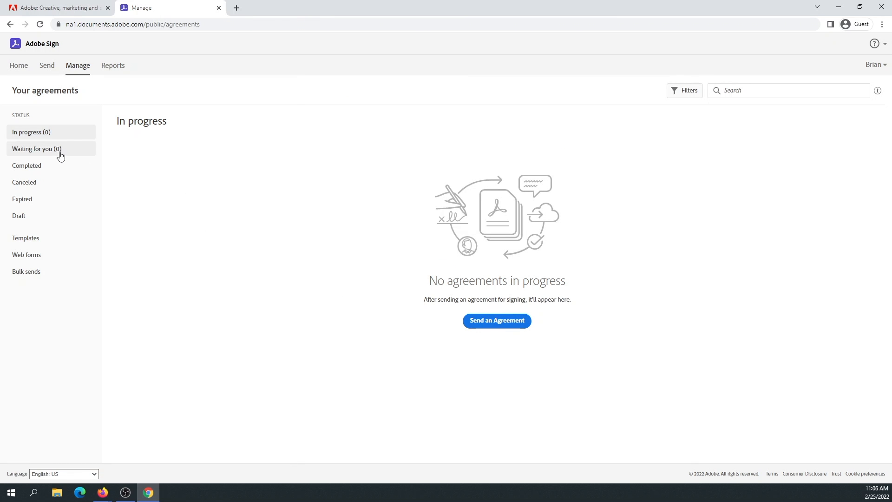
click(35, 166)
click(350, 184)
click(386, 167)
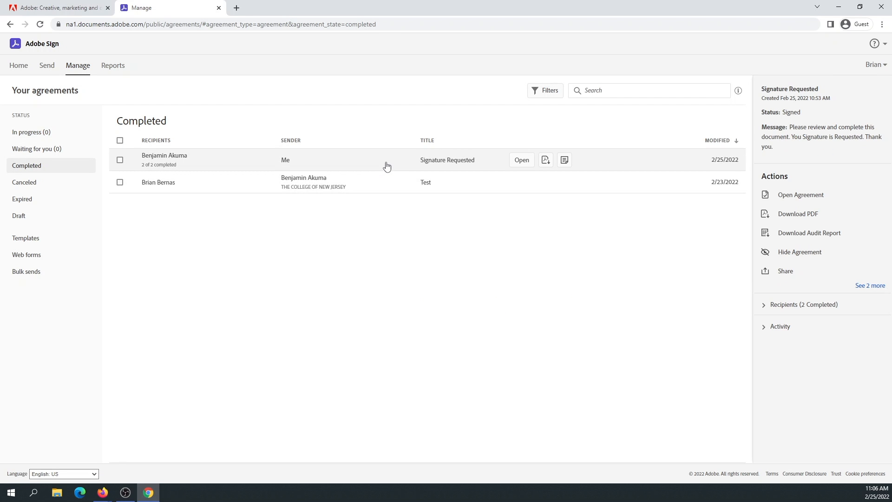
click(522, 160)
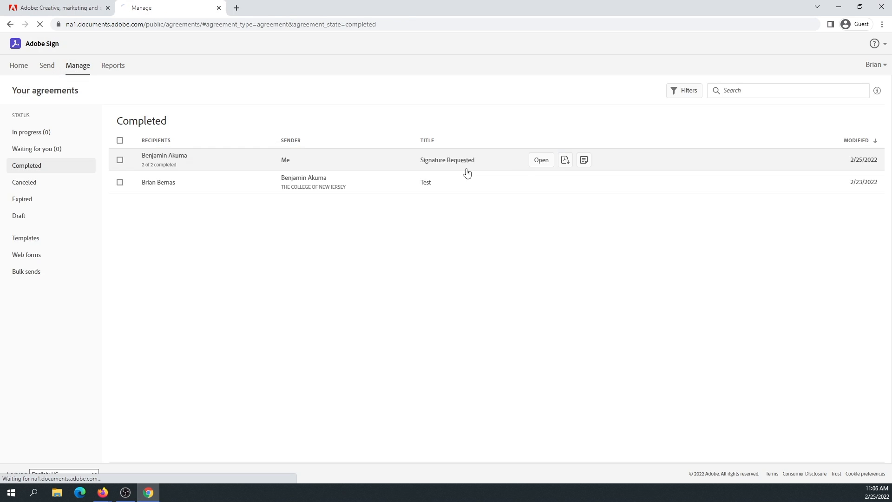